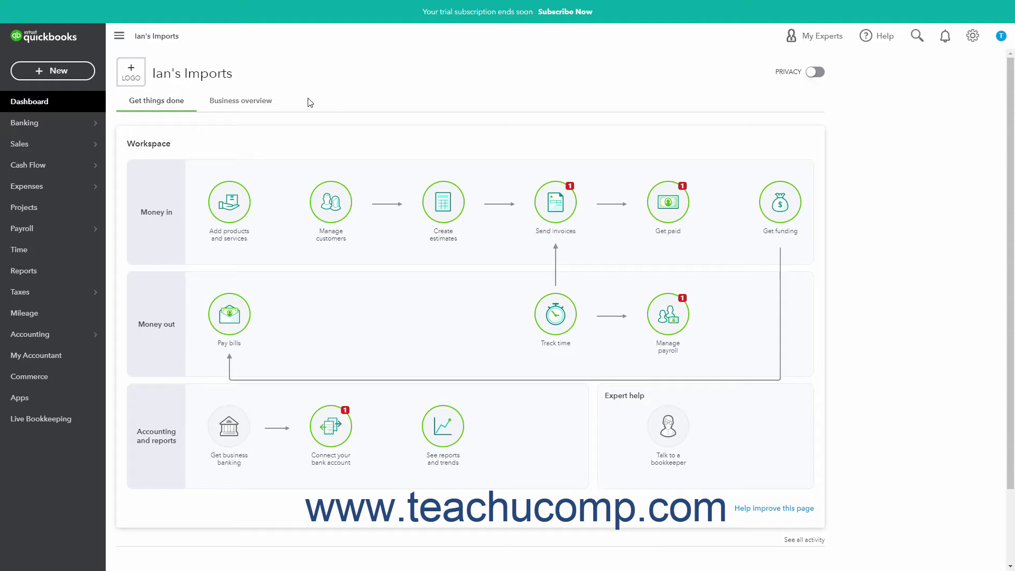
# Bring up the Banking flyout in the left navigation to reveal its Receipts entry
pyautogui.moveTo(52, 130)
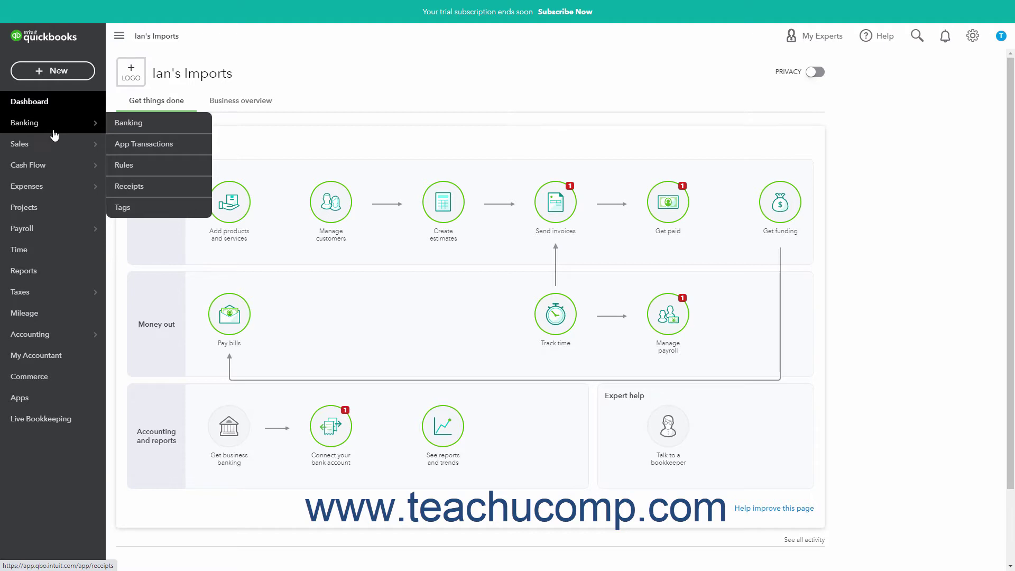
# Go to Banking > Receipts and view the empty For review list
pyautogui.click(139, 185)
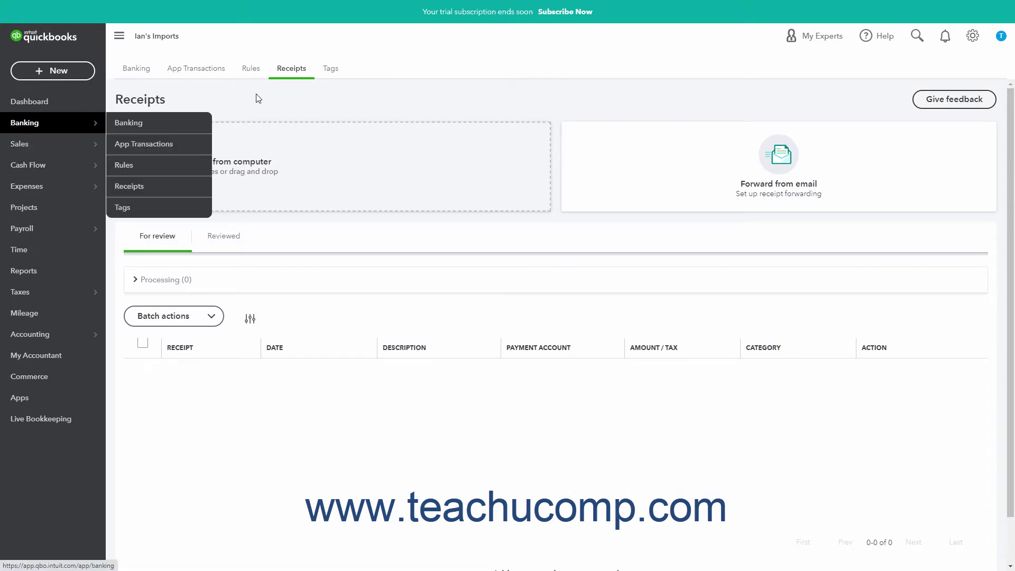
pyautogui.click(308, 73)
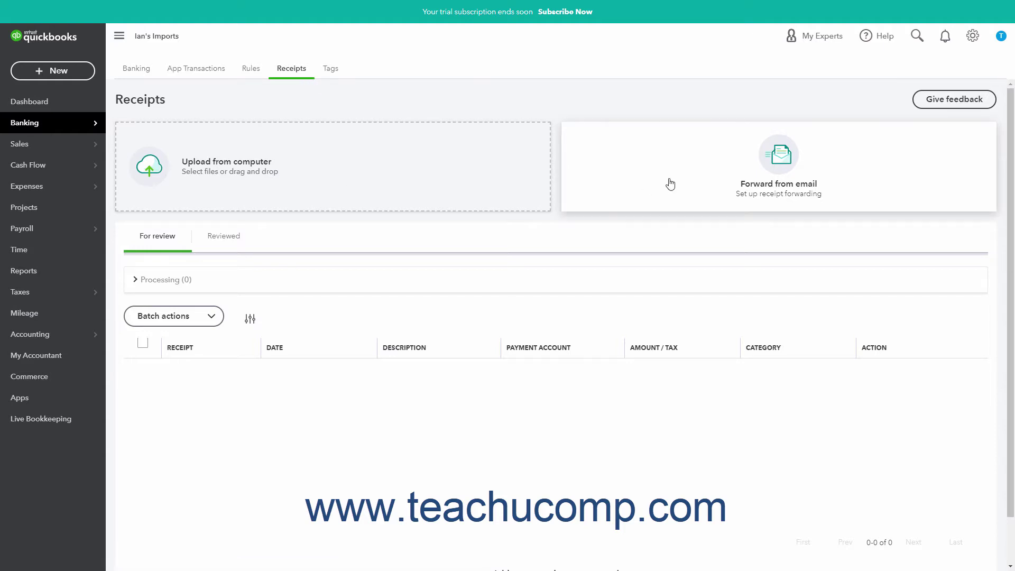
# Upload all four receipt PDFs, AnytownElectric-MarchBill.pdf through the last, from the computer
pyautogui.click(444, 188)
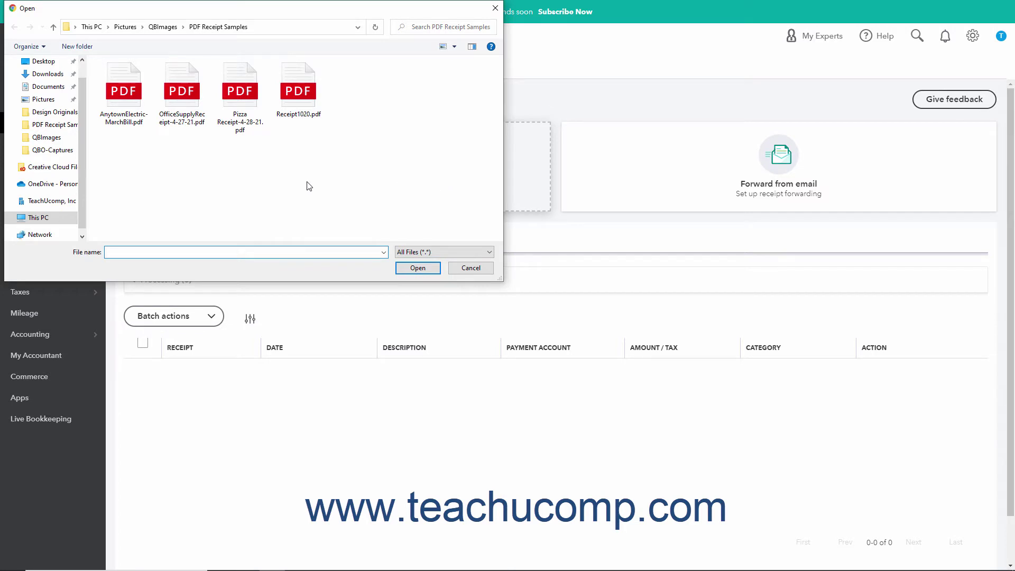
pyautogui.click(137, 108)
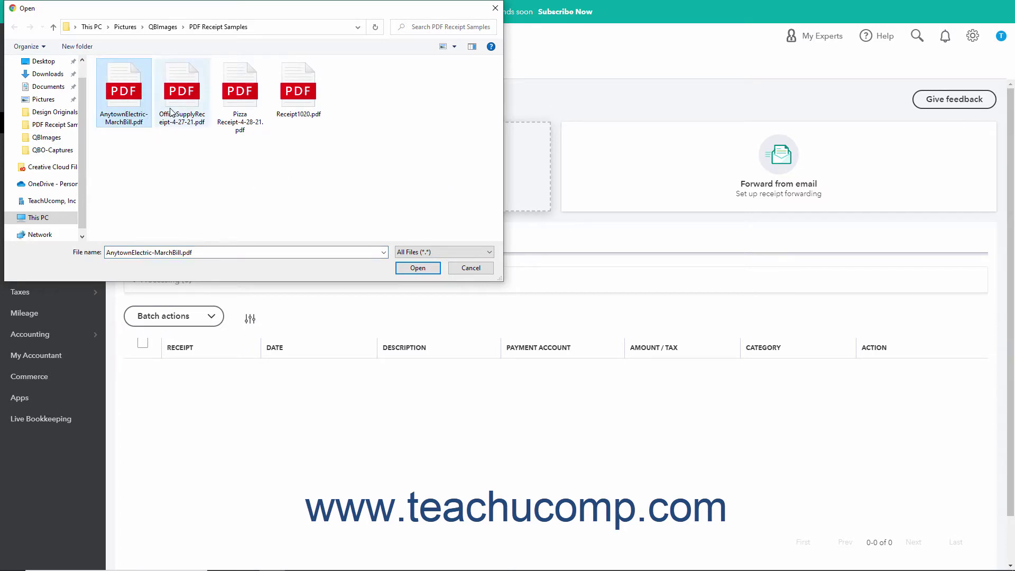
pyautogui.keyDown('shift'); pyautogui.click(312, 115); pyautogui.keyUp('shift')
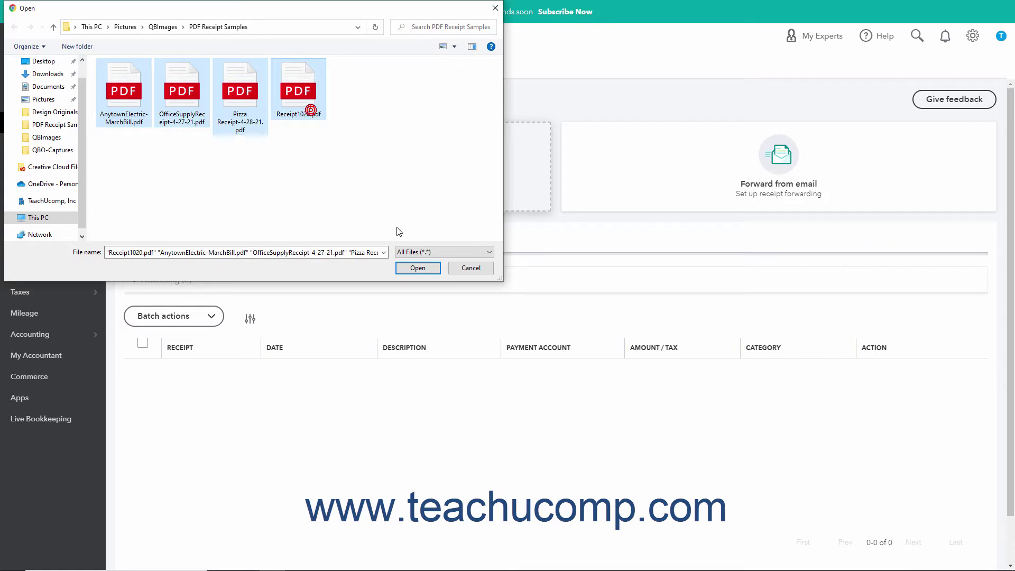
pyautogui.click(417, 268)
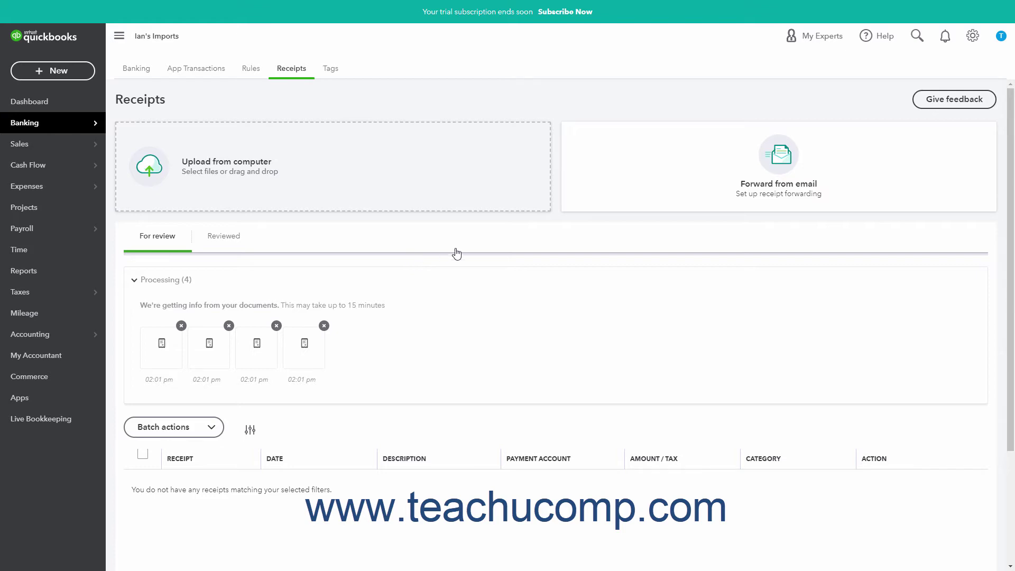
pyautogui.click(653, 185)
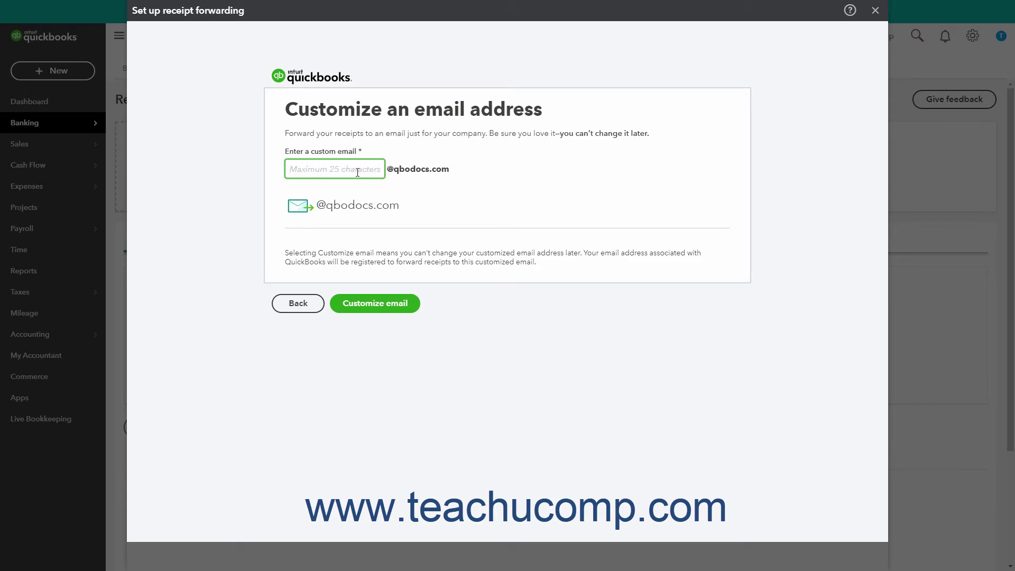
pyautogui.click(428, 172)
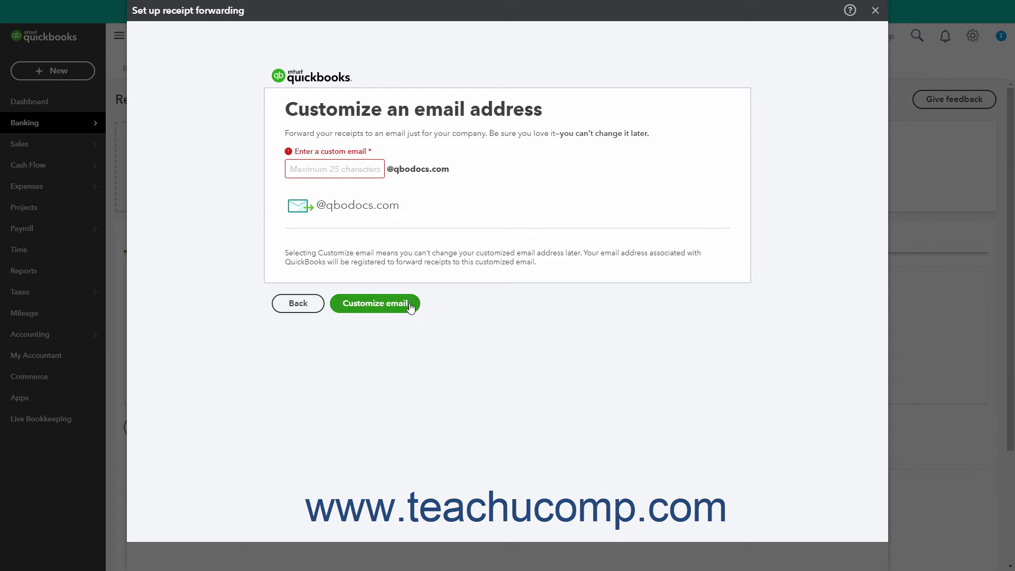
pyautogui.click(875, 10)
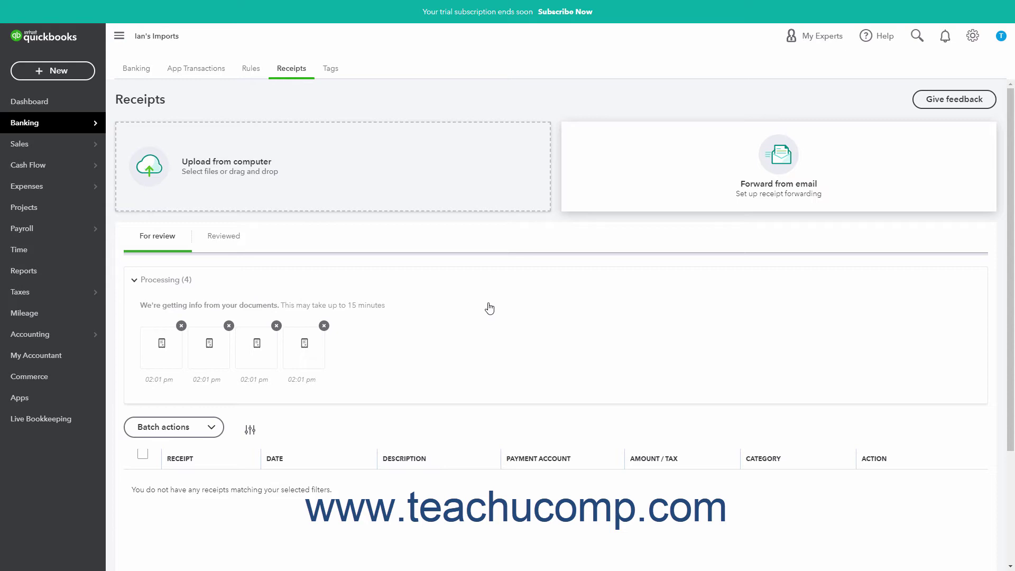
# Cancel deleting the fourth receipt, then switch to Banking and back to refresh Receipts
pyautogui.click(324, 326)
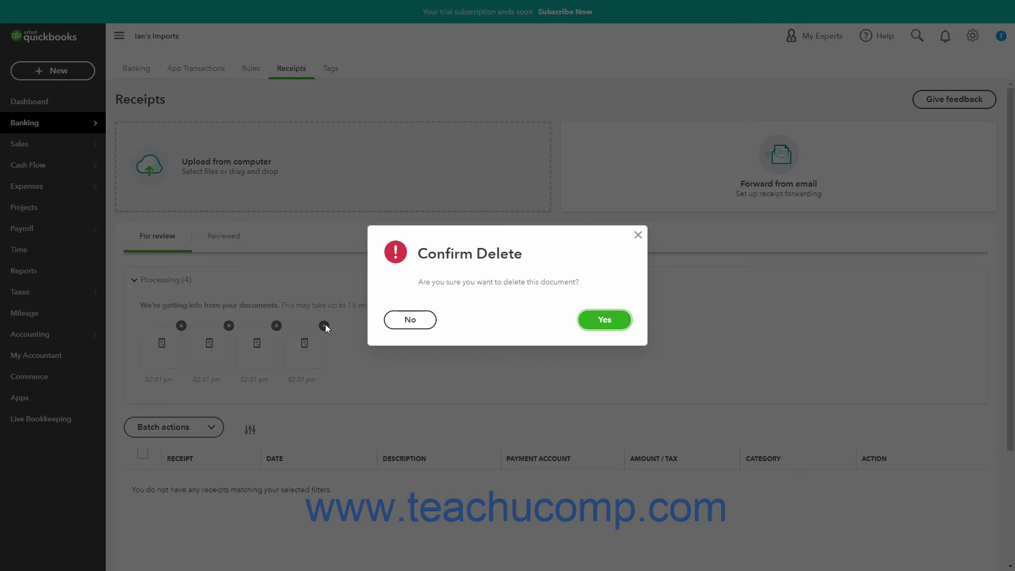
pyautogui.click(405, 320)
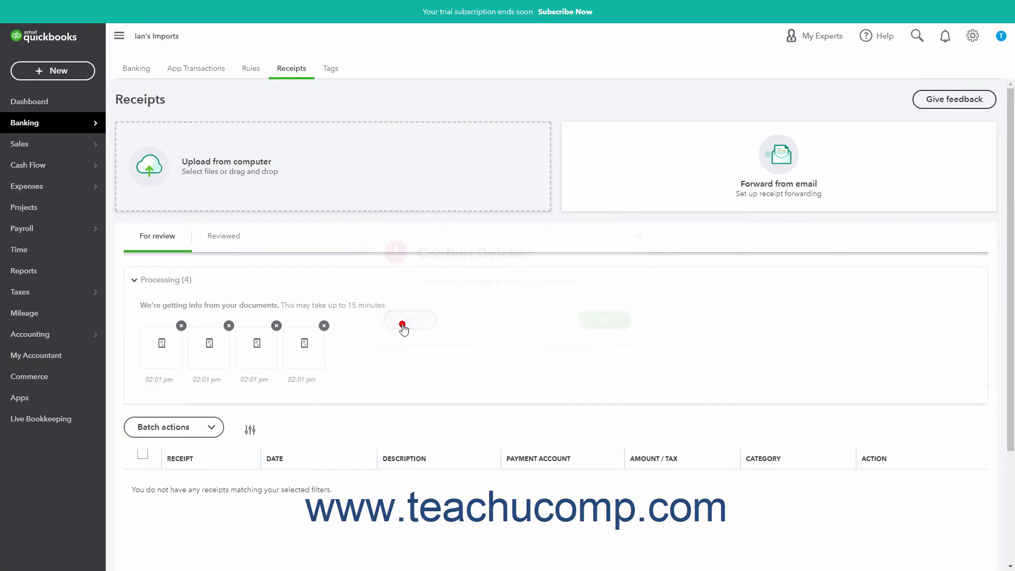
pyautogui.click(149, 74)
pyautogui.click(292, 71)
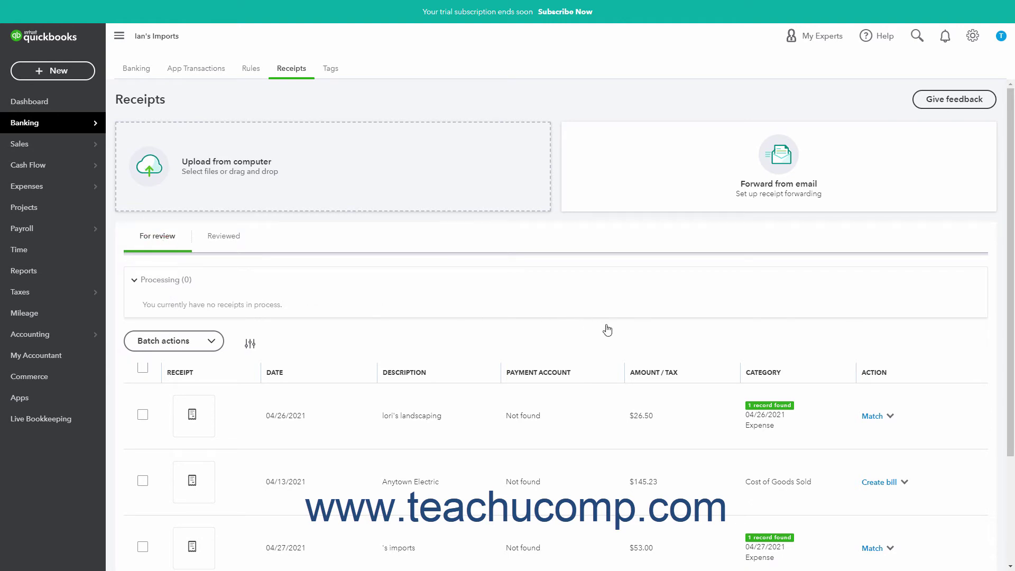
# Open the $15.00 gina's pizza receipt for review from the For review list
pyautogui.scroll(-3, 608, 330)
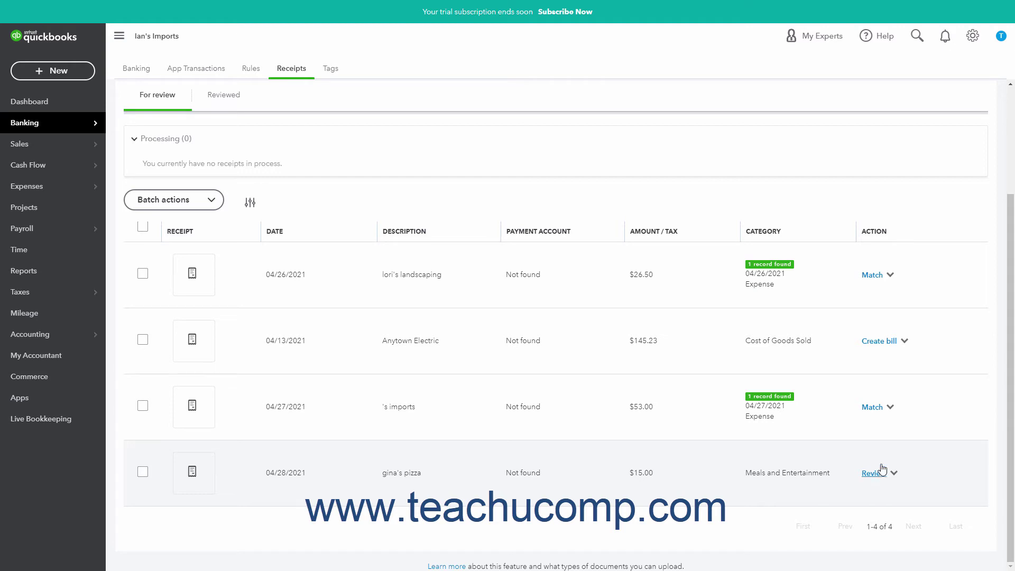
pyautogui.click(890, 408)
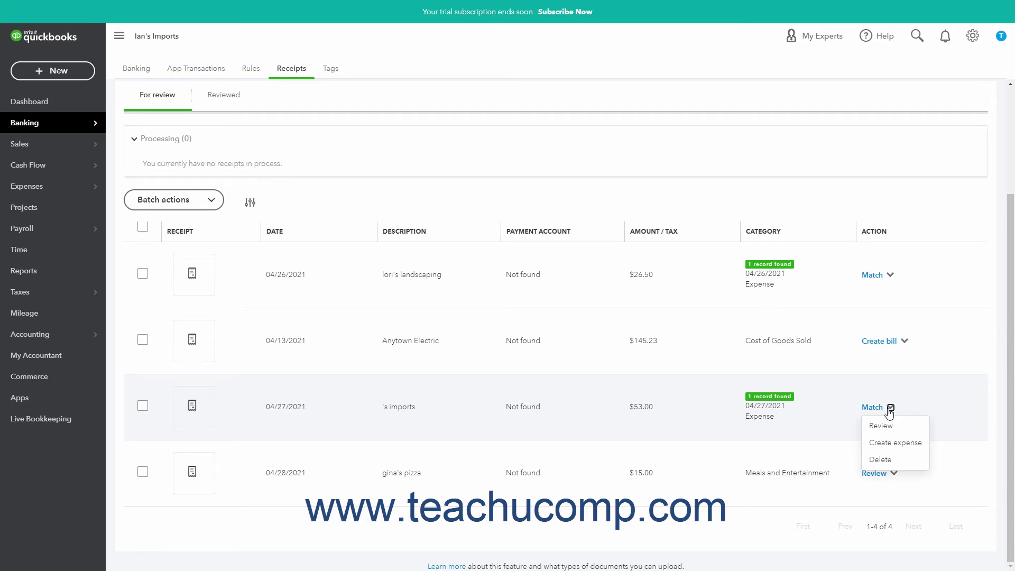
pyautogui.click(879, 475)
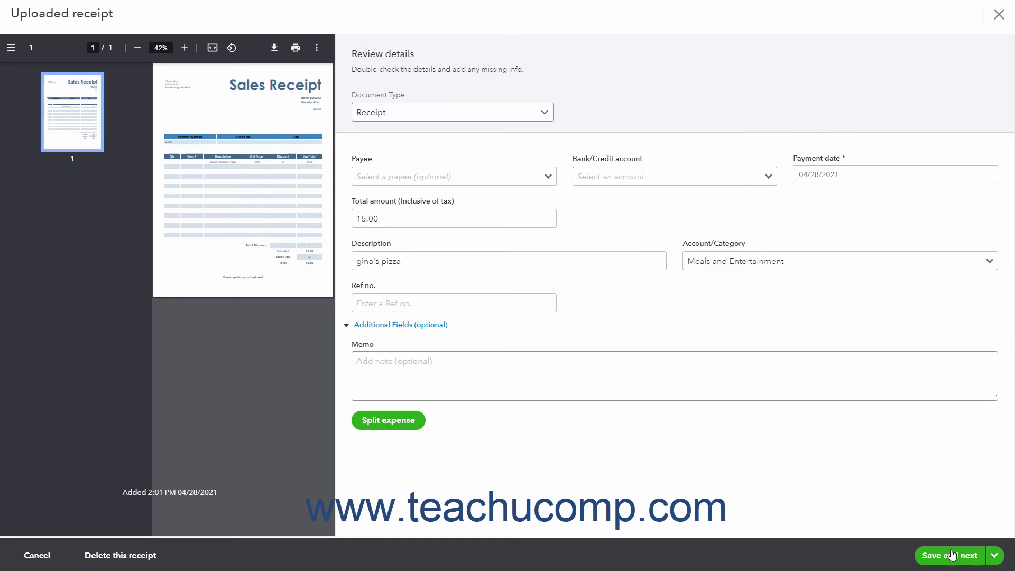
# Assign Cash on hand as the gina's pizza receipt's payment account
pyautogui.click(764, 179)
pyautogui.write('Cash on hand')
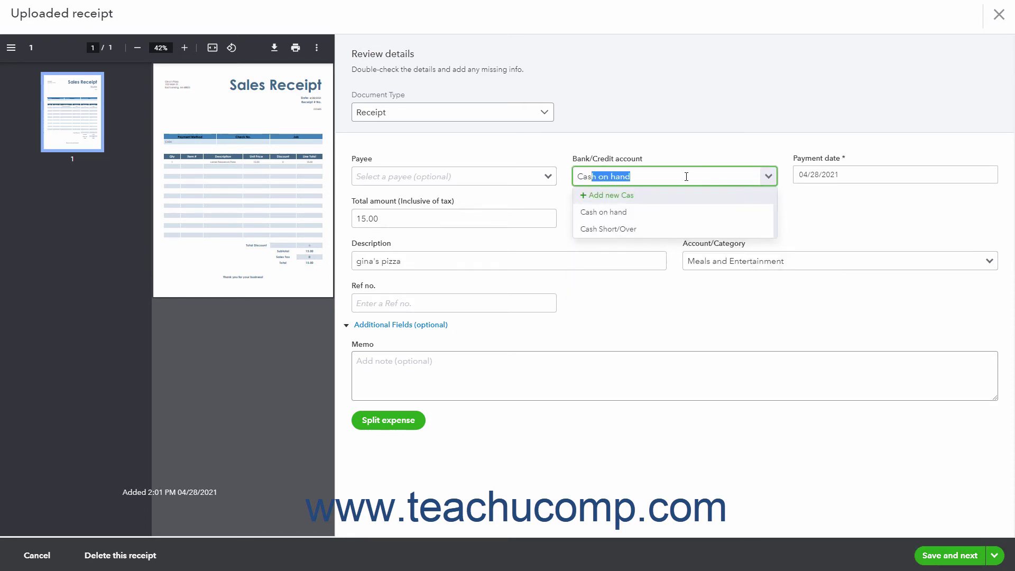
pyautogui.click(636, 212)
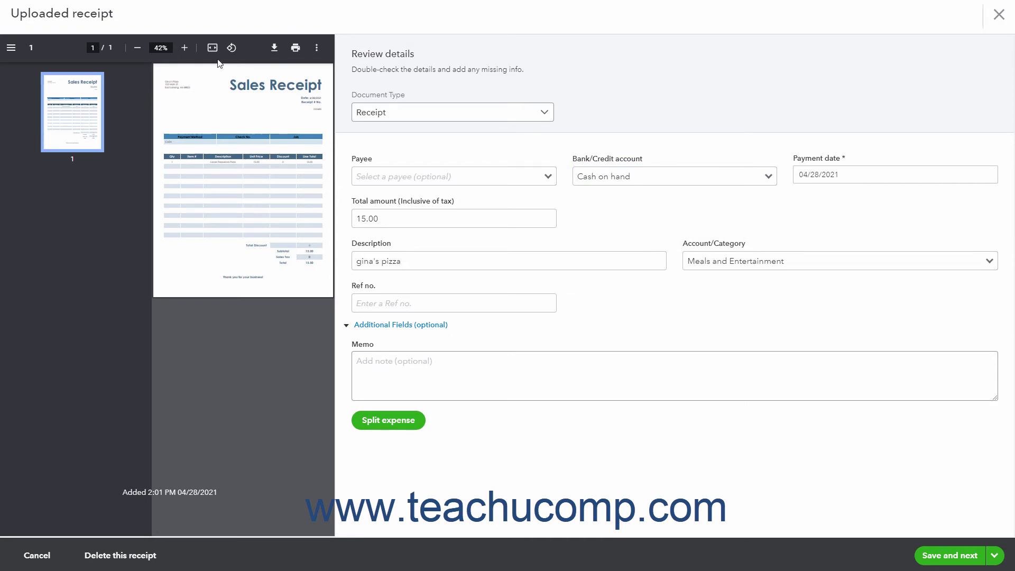
# Zoom the receipt preview to 80% and save to search for matching transactions
pyautogui.click(191, 50)
pyautogui.click(190, 49)
pyautogui.click(191, 50)
pyautogui.click(190, 49)
pyautogui.moveTo(204, 532); pyautogui.dragTo(283, 531)
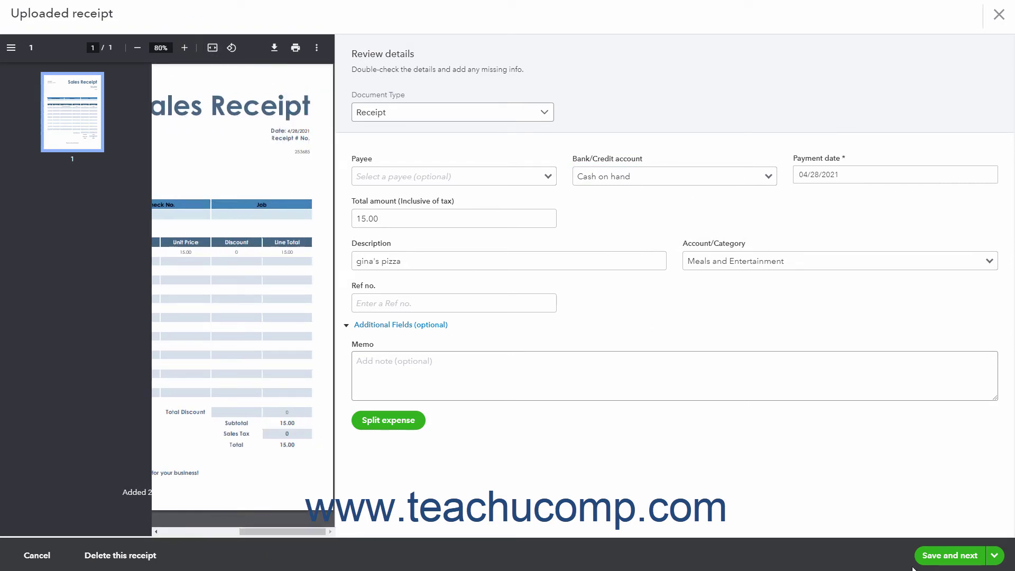
pyautogui.click(928, 557)
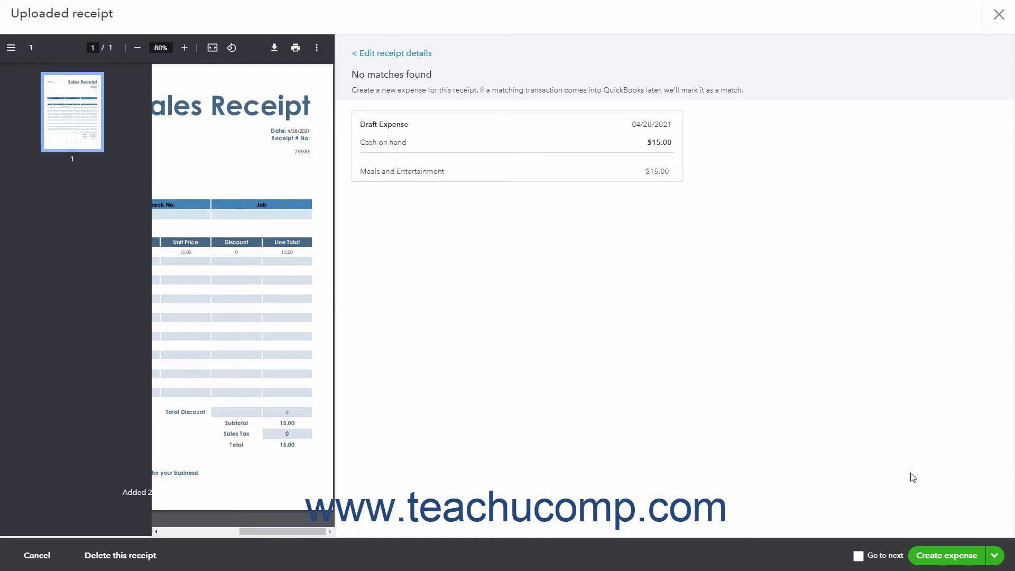
# Create the $15.00 expense from the receipt, check it under Reviewed, then return to For review
pyautogui.click(933, 556)
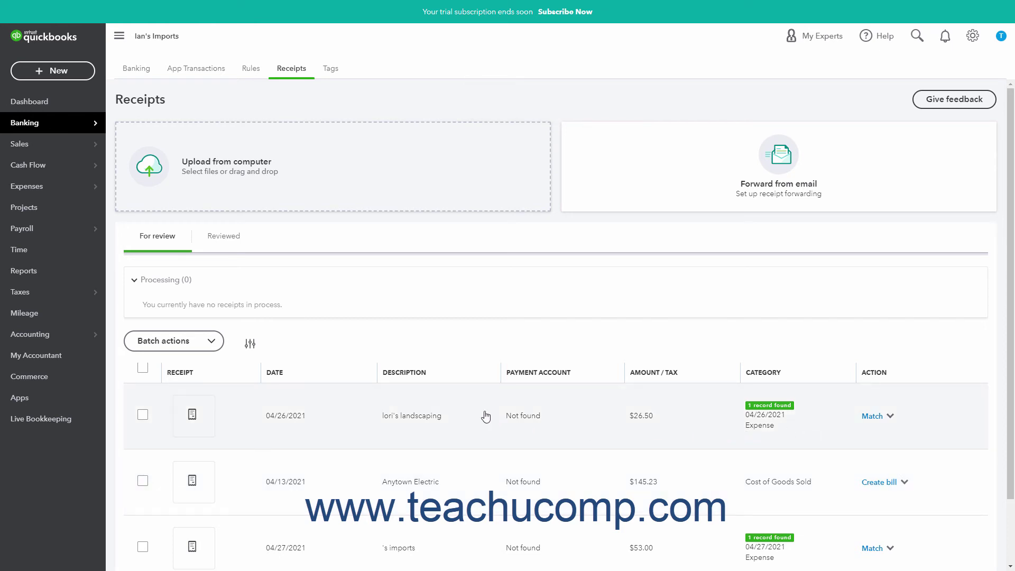
pyautogui.click(229, 239)
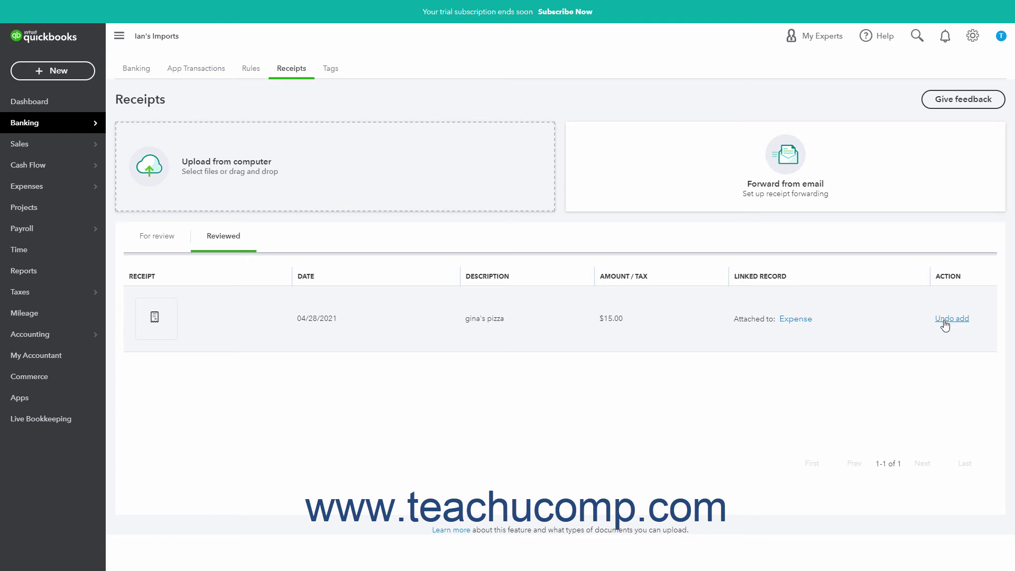
pyautogui.click(162, 245)
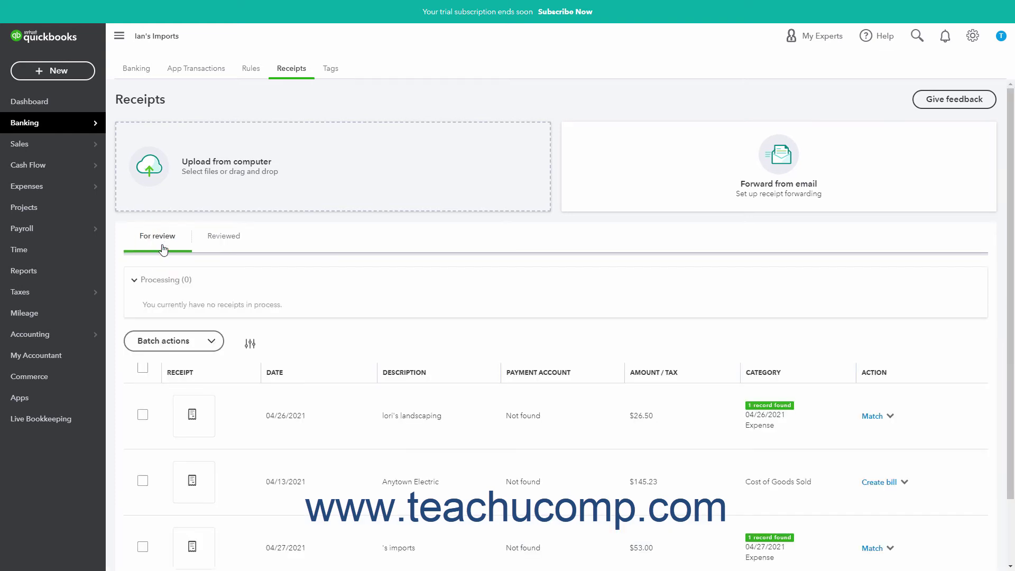
pyautogui.scroll(-2, 853, 421)
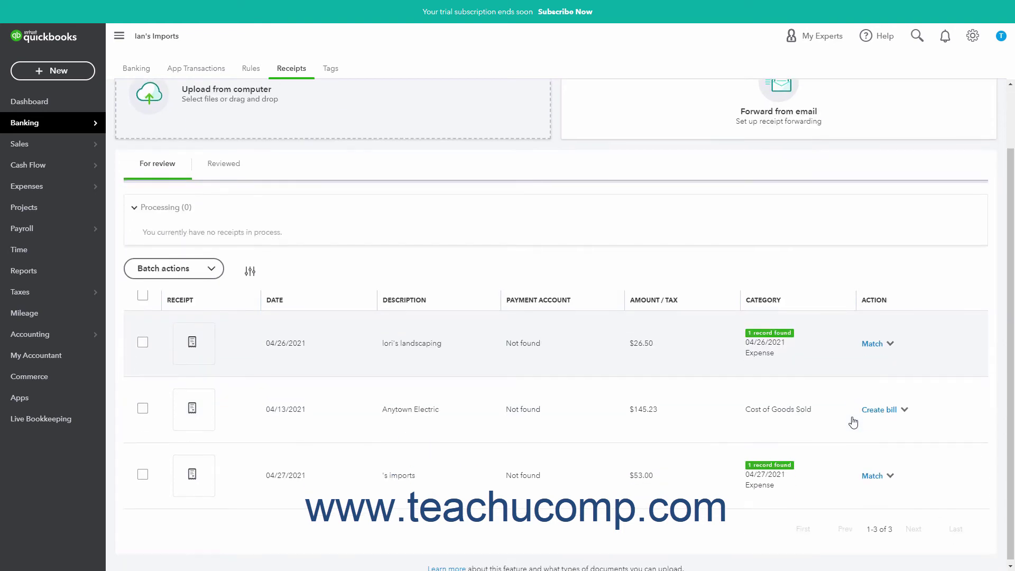
pyautogui.click(904, 408)
pyautogui.click(882, 426)
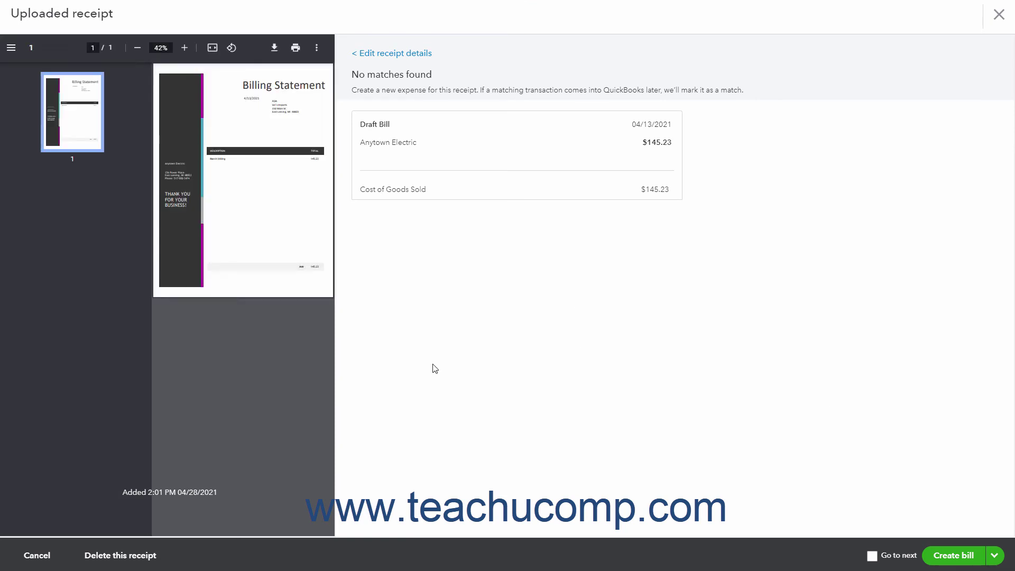
pyautogui.click(154, 557)
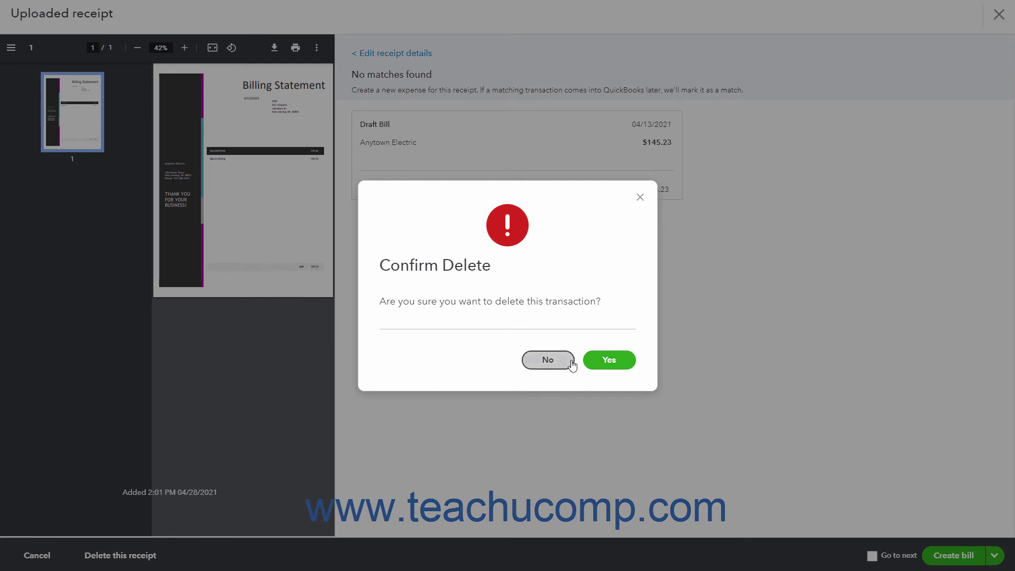
pyautogui.click(548, 360)
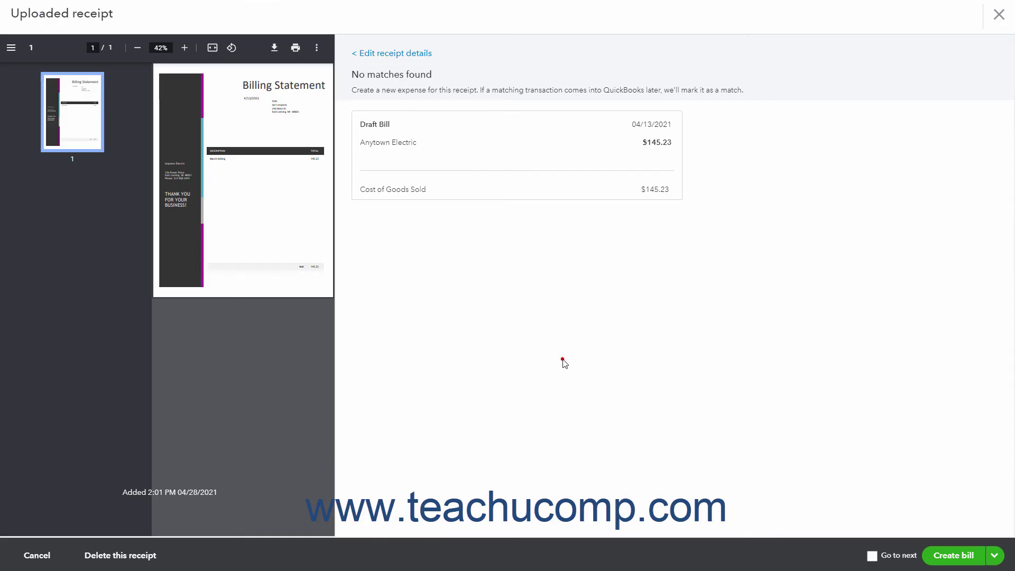
pyautogui.click(46, 554)
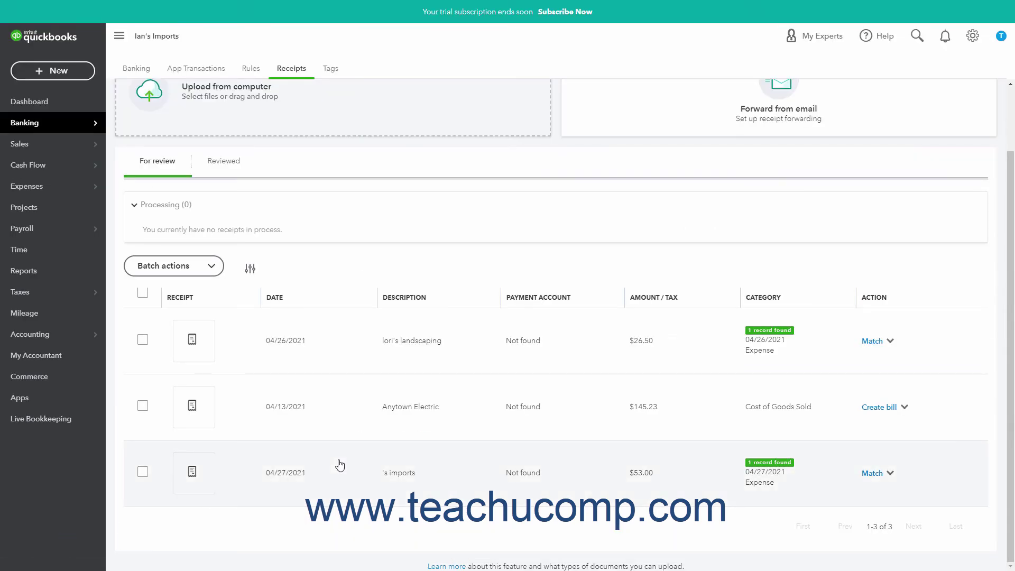
# Delete the $145.23 Anytown Electric receipt, confirming with Yes
pyautogui.click(905, 408)
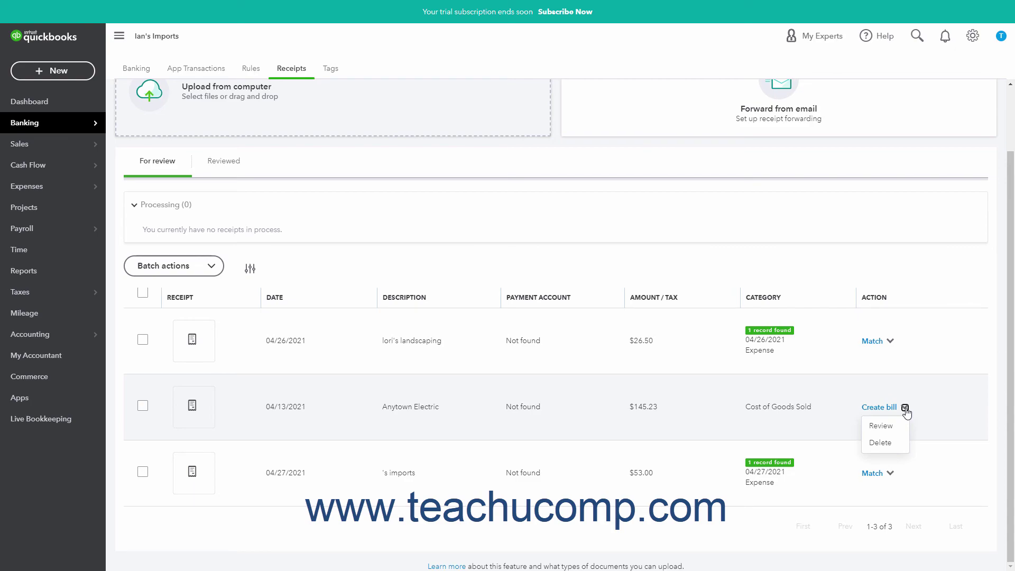
pyautogui.click(881, 443)
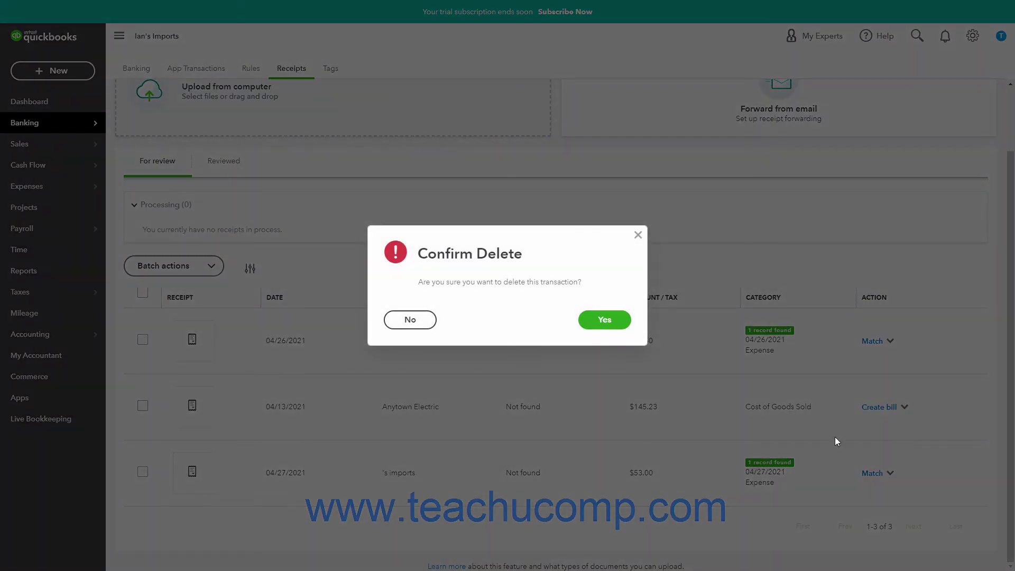
pyautogui.click(608, 320)
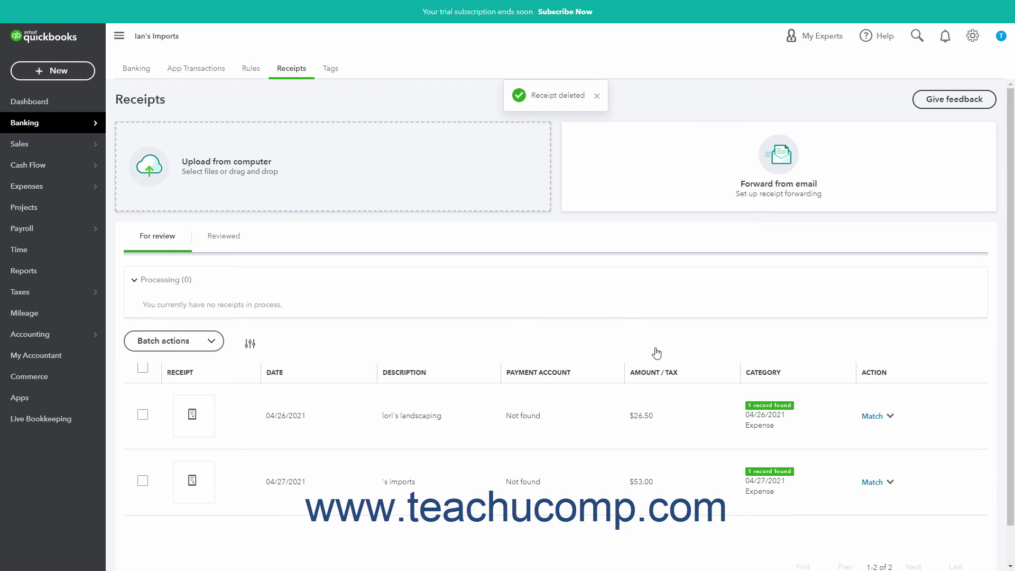
pyautogui.click(891, 416)
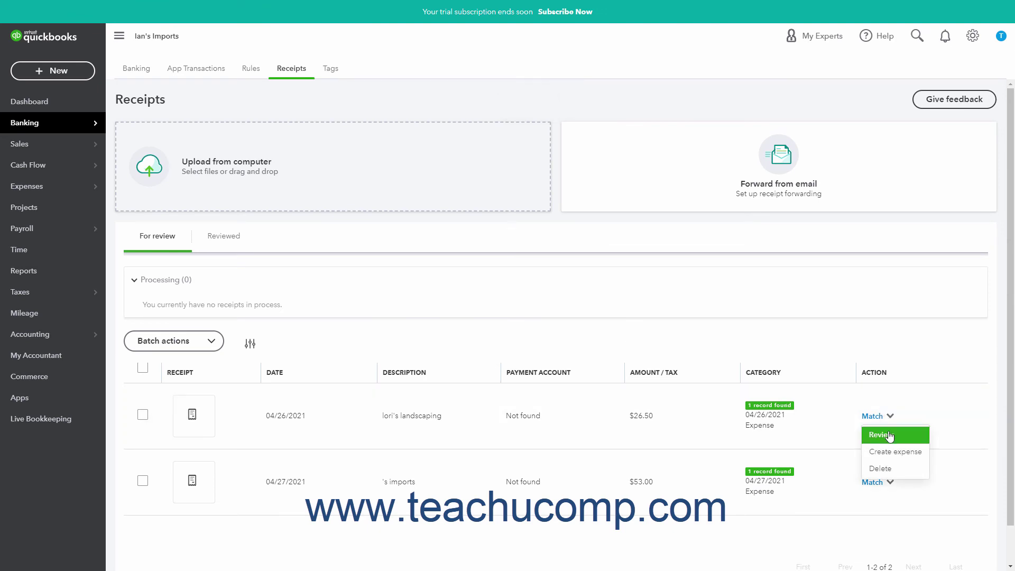
pyautogui.click(886, 435)
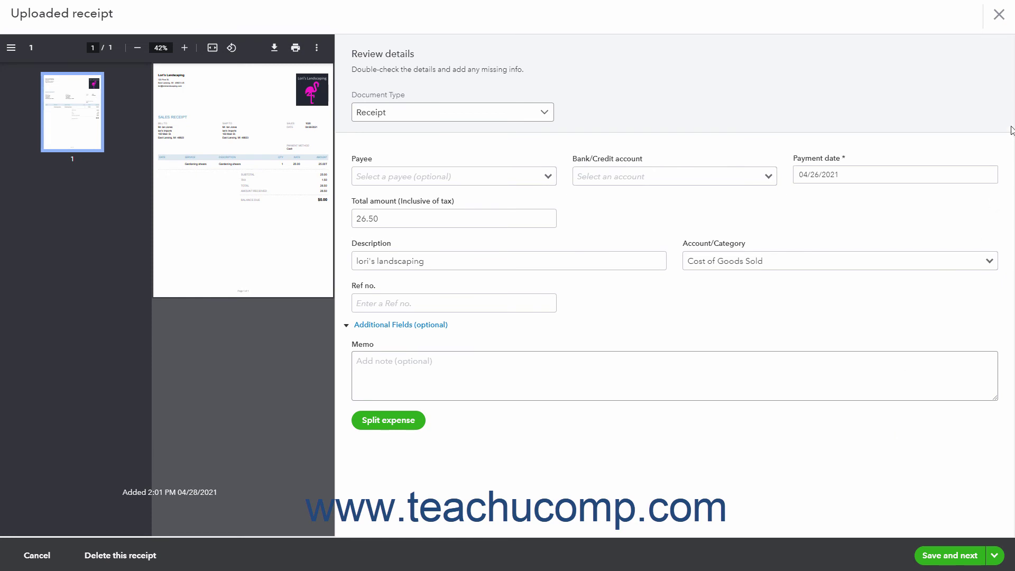
pyautogui.click(998, 15)
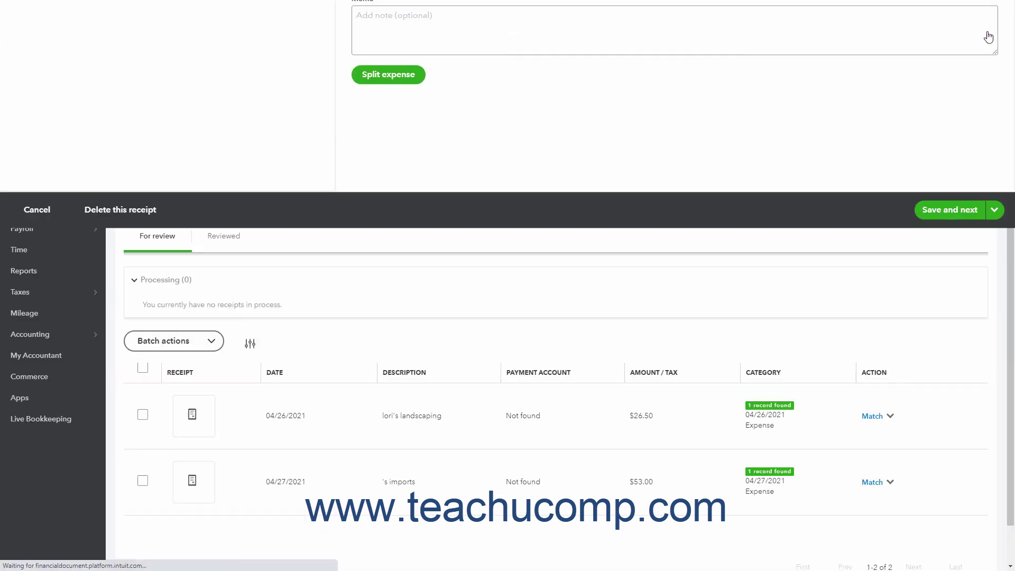
pyautogui.click(182, 241)
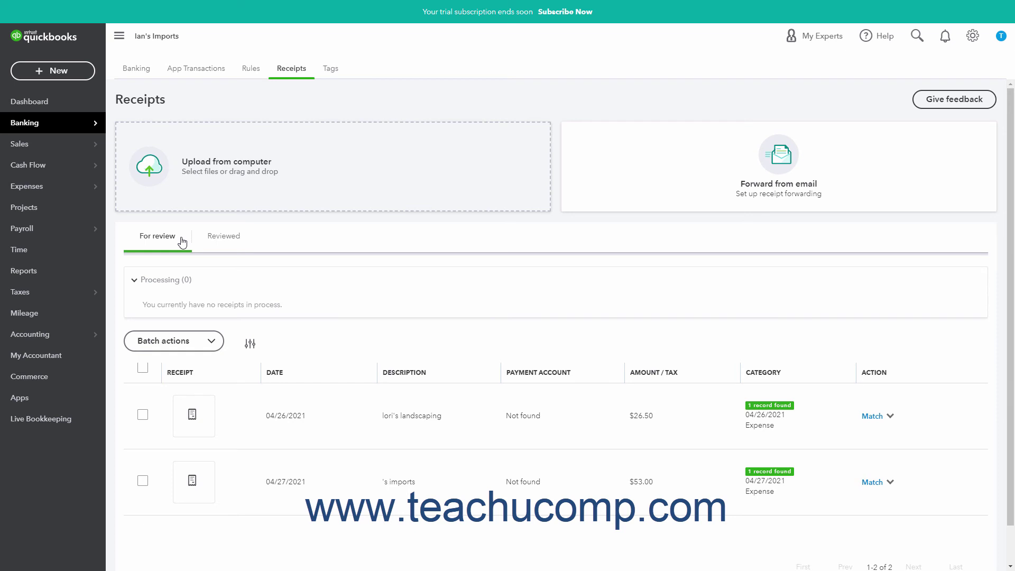
# Select the $26.50 landscaping and $53.00 receipts, try Review selected, then cancel it
pyautogui.click(141, 414)
pyautogui.click(142, 485)
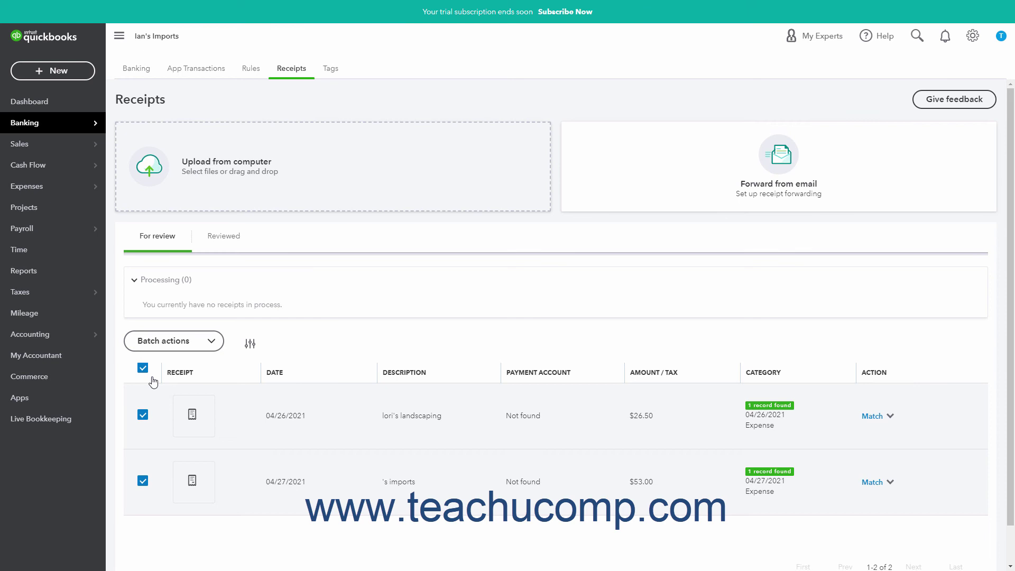
pyautogui.click(173, 342)
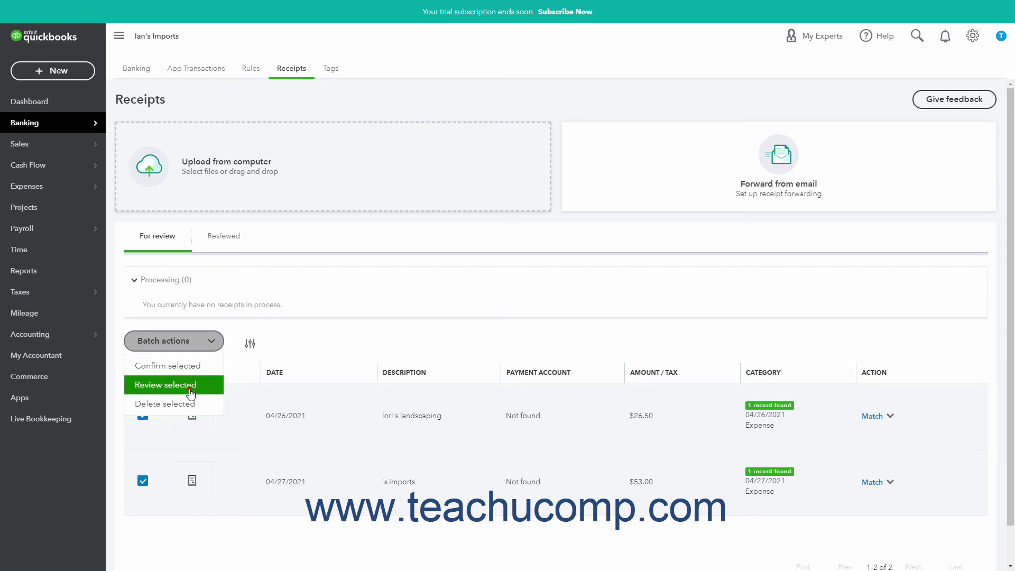
pyautogui.click(190, 390)
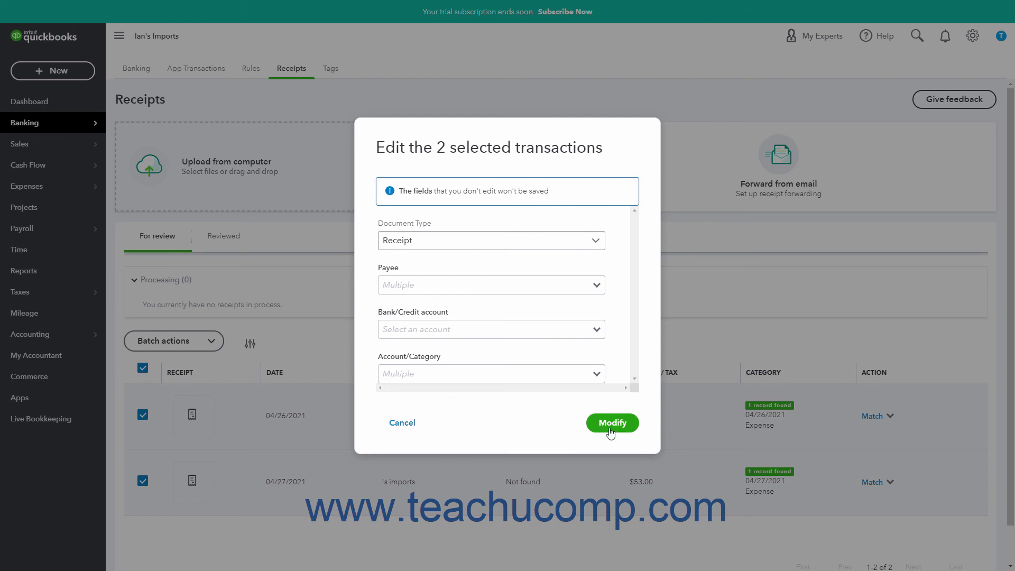
pyautogui.click(420, 427)
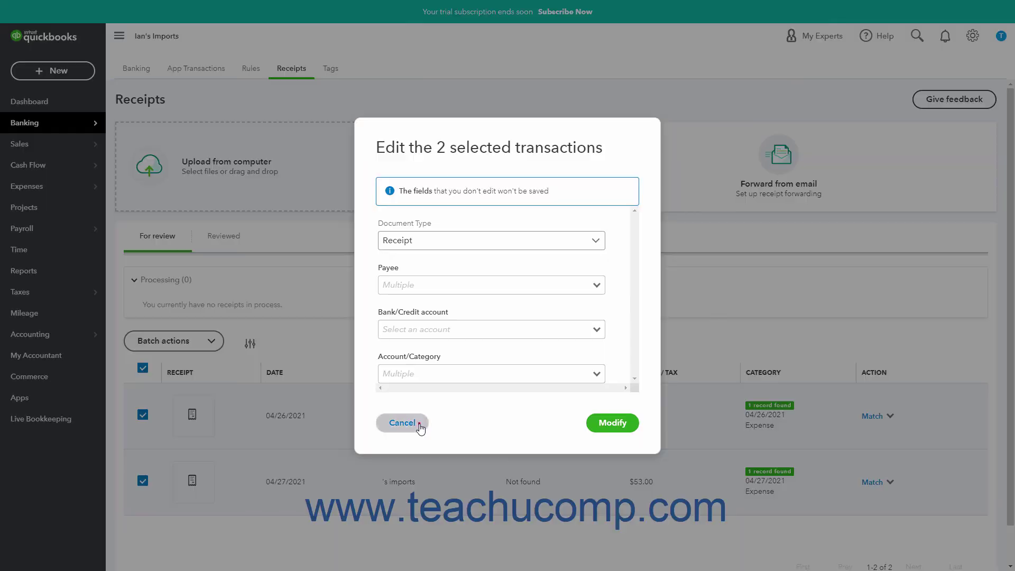
pyautogui.click(207, 347)
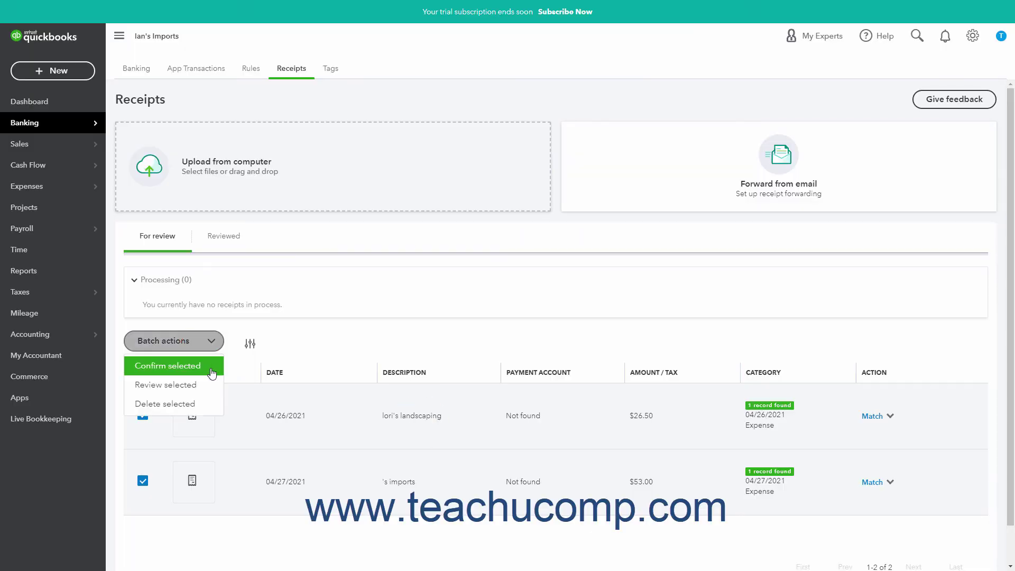
# Decline the batch delete, confirm both receipts as matches, and view the Reviewed list
pyautogui.click(207, 404)
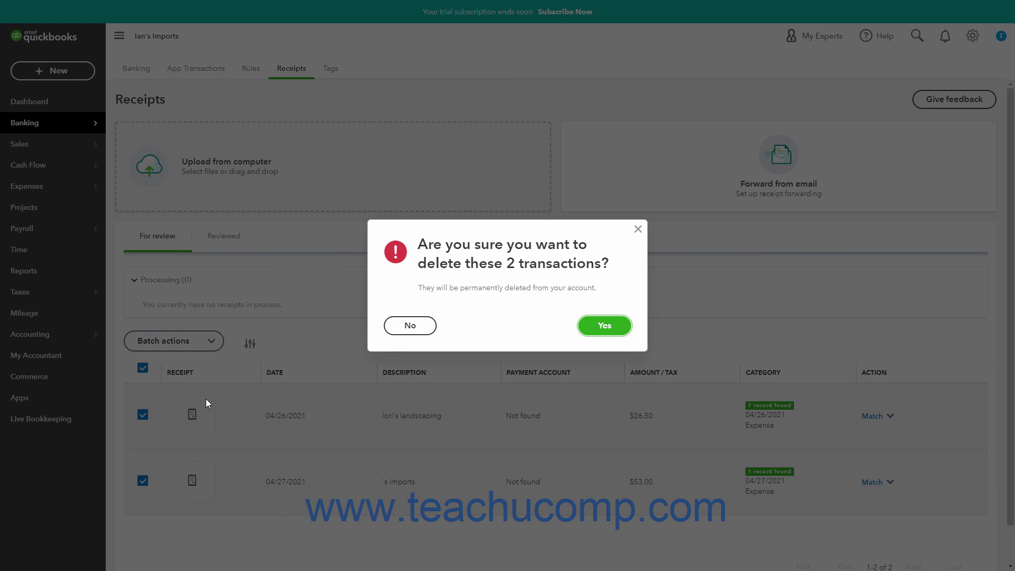
pyautogui.click(410, 325)
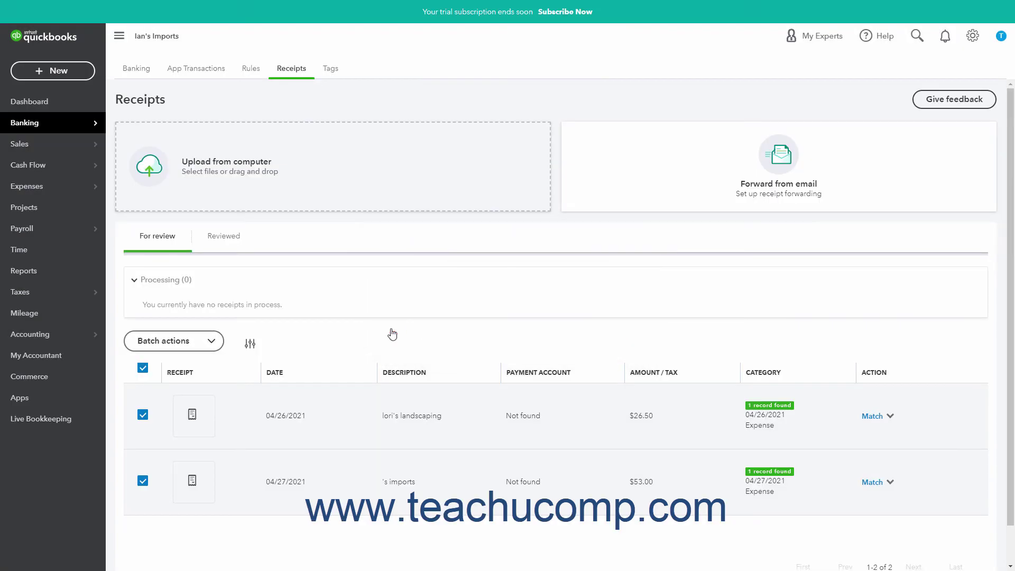
pyautogui.click(211, 344)
pyautogui.click(201, 368)
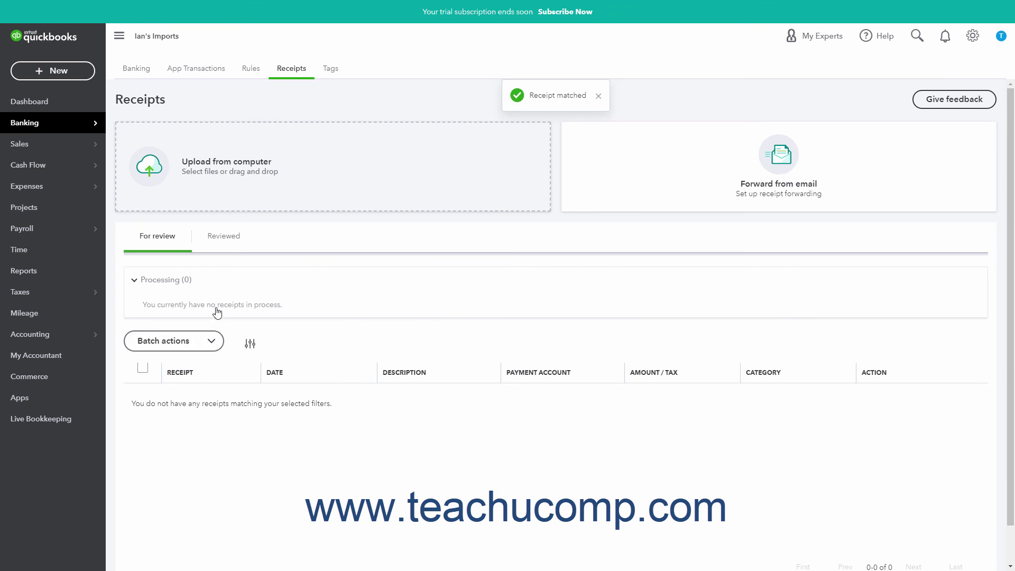
pyautogui.click(224, 237)
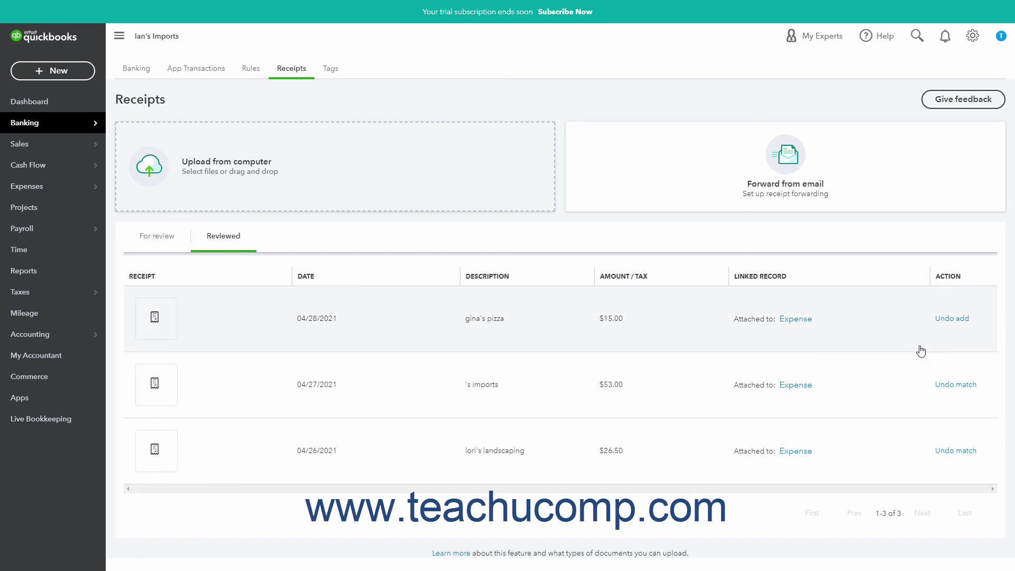
# View Pizza Receipt-4-28-21.pdf attached to the linked $15.00 pizza expense
pyautogui.click(797, 319)
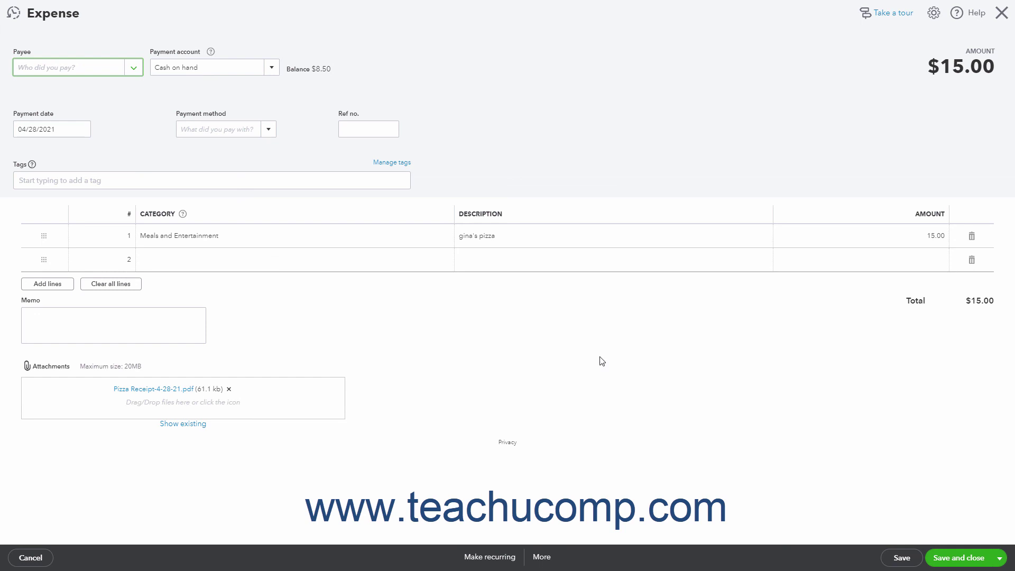
pyautogui.click(175, 394)
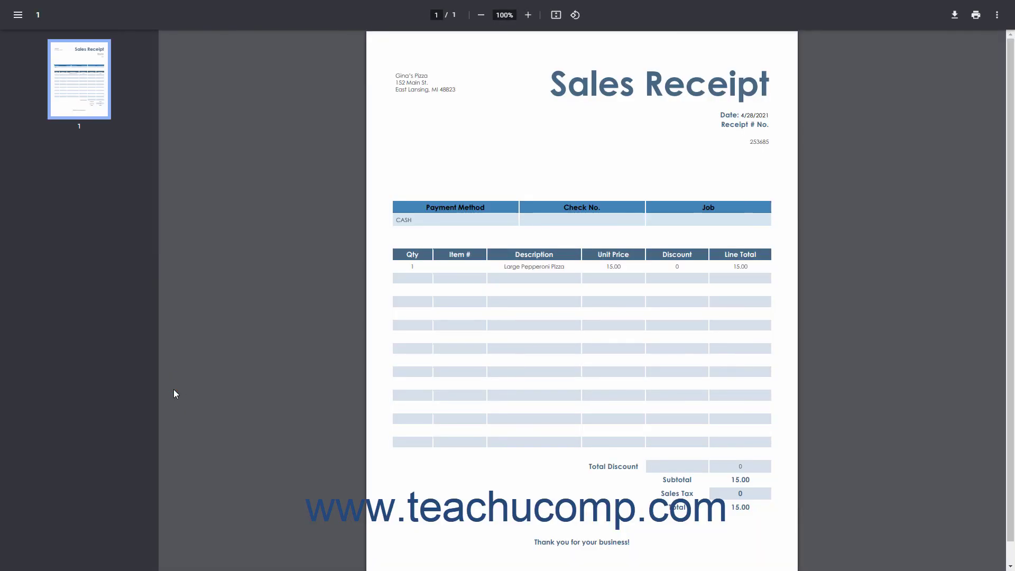